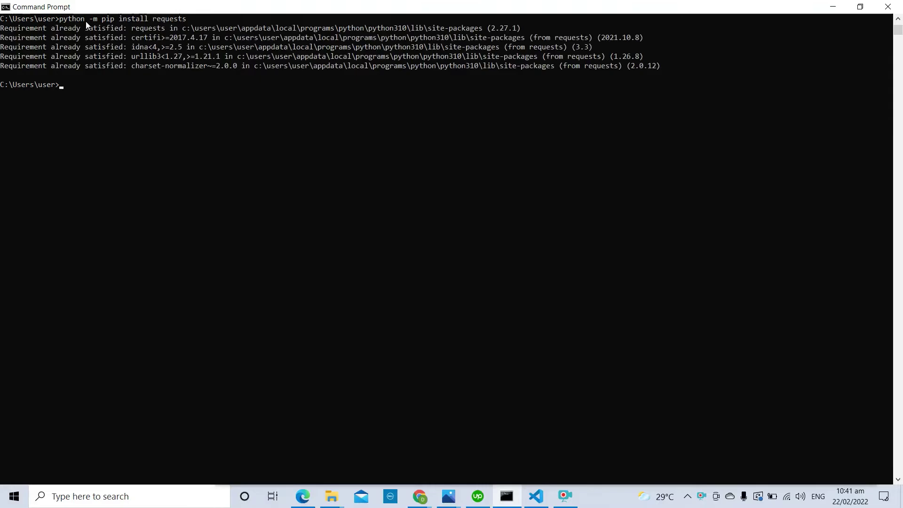
Return to the PDF-to-XML conversion script in VS Code.
key("alt+Tab")
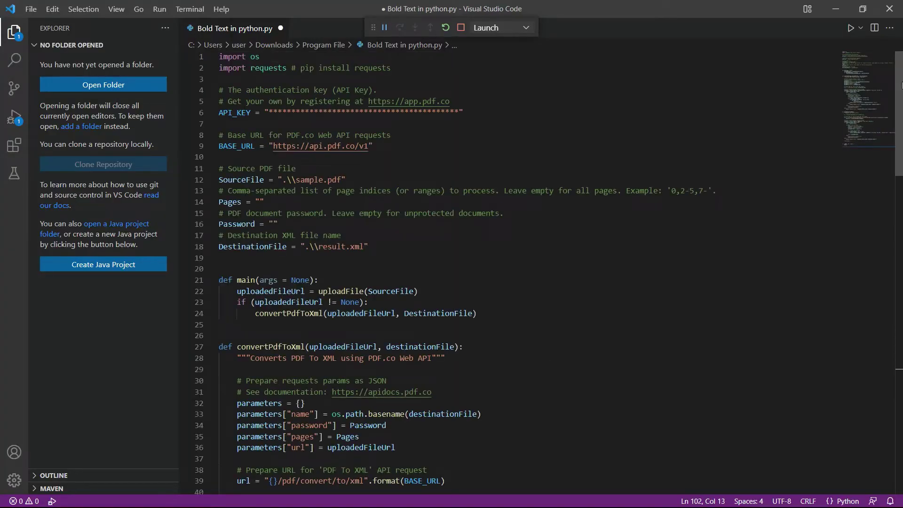
Copy the Convert PDF To XML Python sample, then open PDF.co's API menu to find the key.
key("alt+Tab")
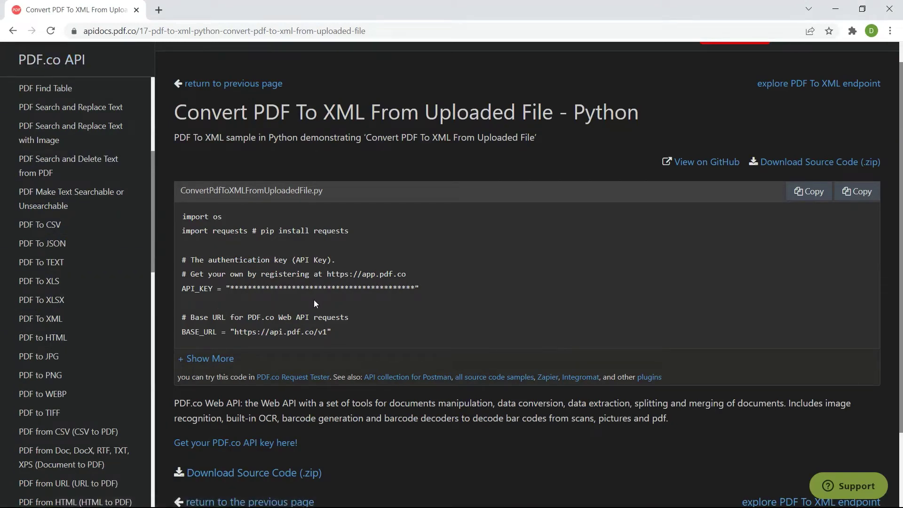
left_click(808, 191)
key("alt+Tab")
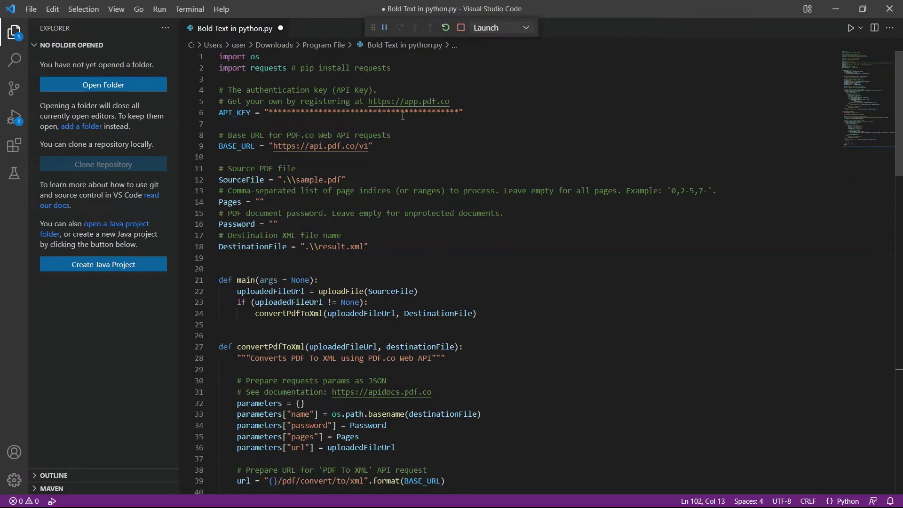
key("alt+Tab")
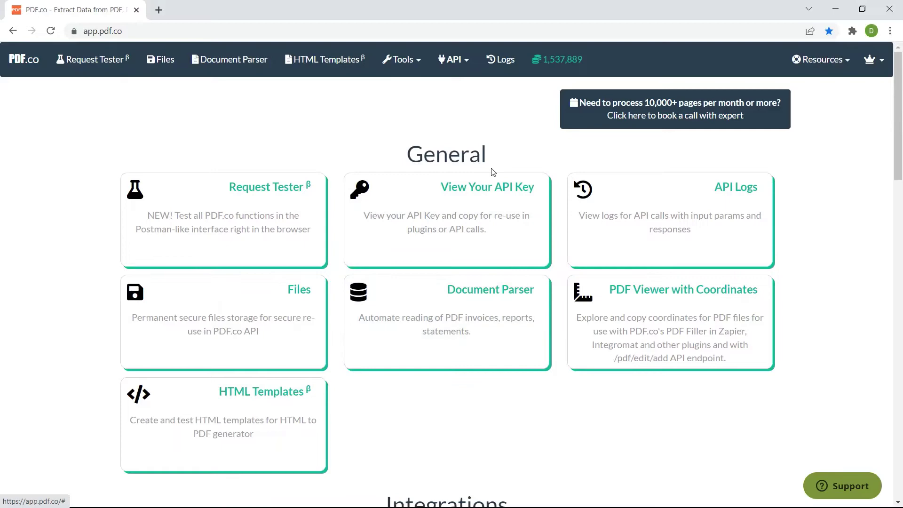
left_click(466, 64)
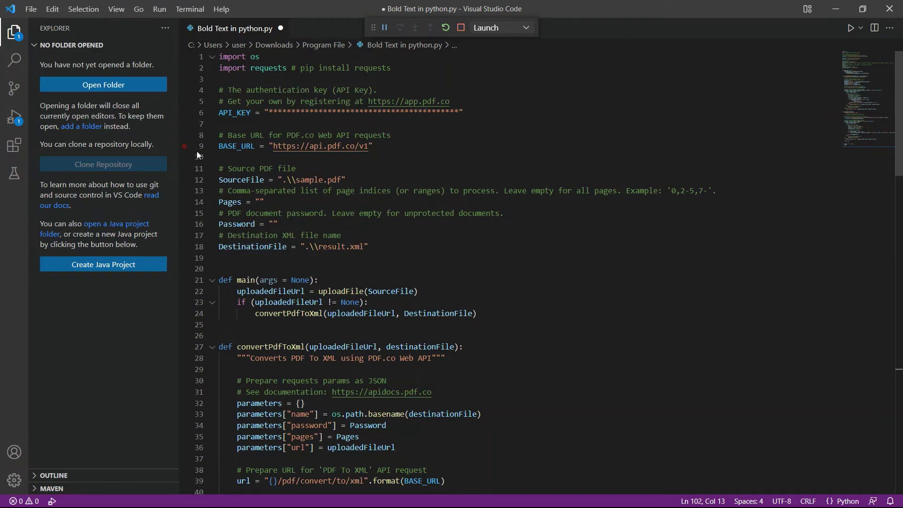
Run the script without debugging and open the generated result.xml in the browser.
left_click(161, 10)
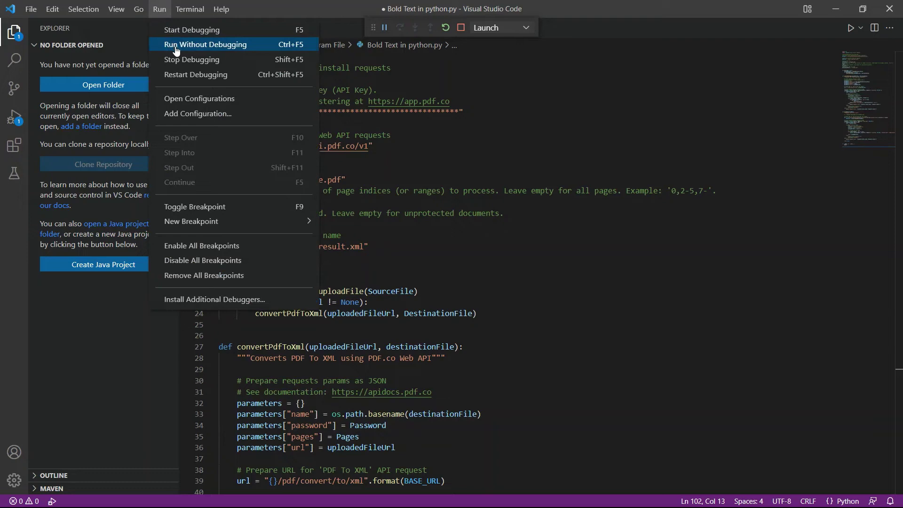
left_click(205, 44)
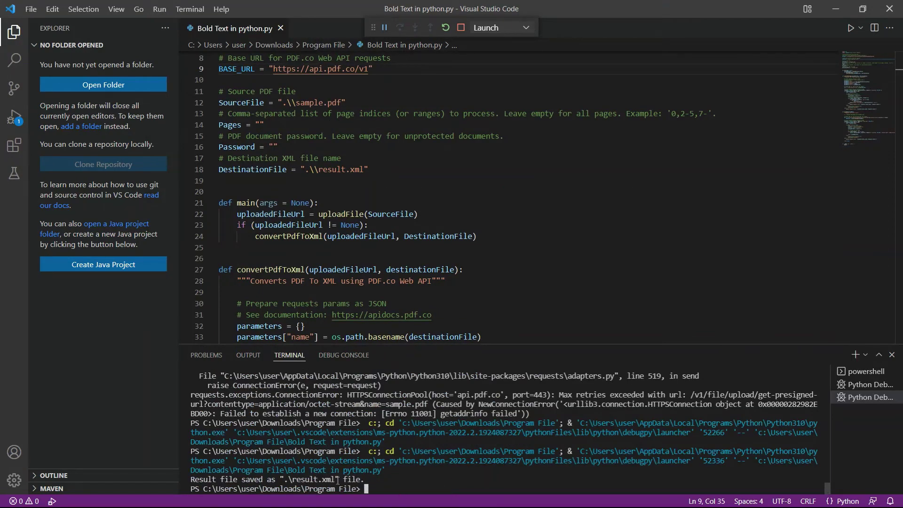
left_click(132, 94)
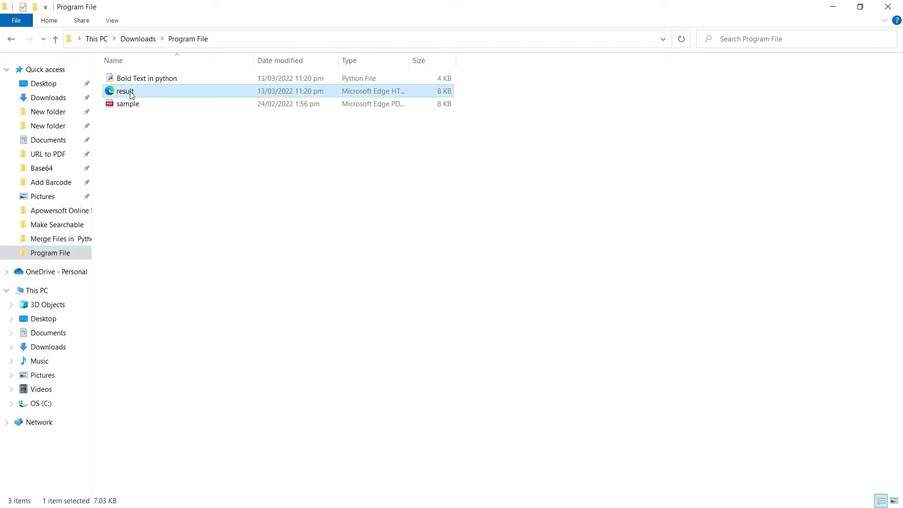
double_click(125, 90)
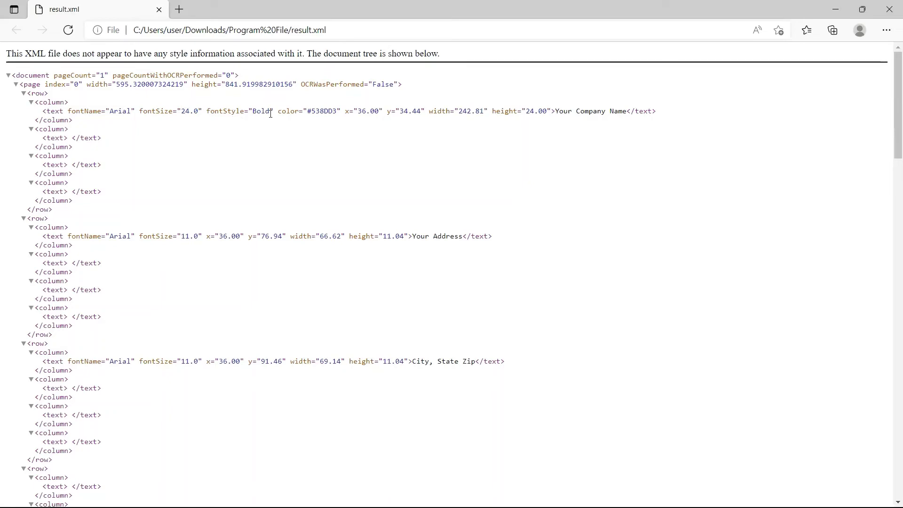
left_click_drag(897, 96, 898, 162)
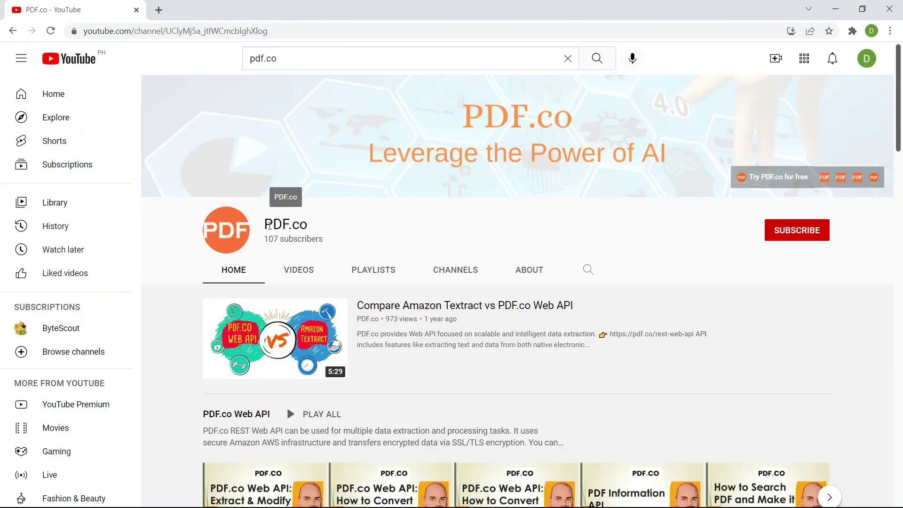
Subscribe to the PDF.co YouTube channel.
left_click(798, 233)
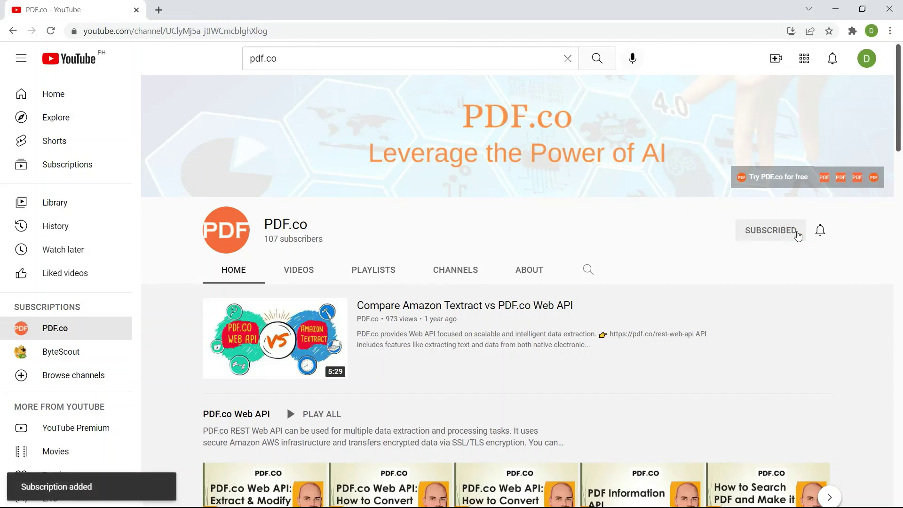